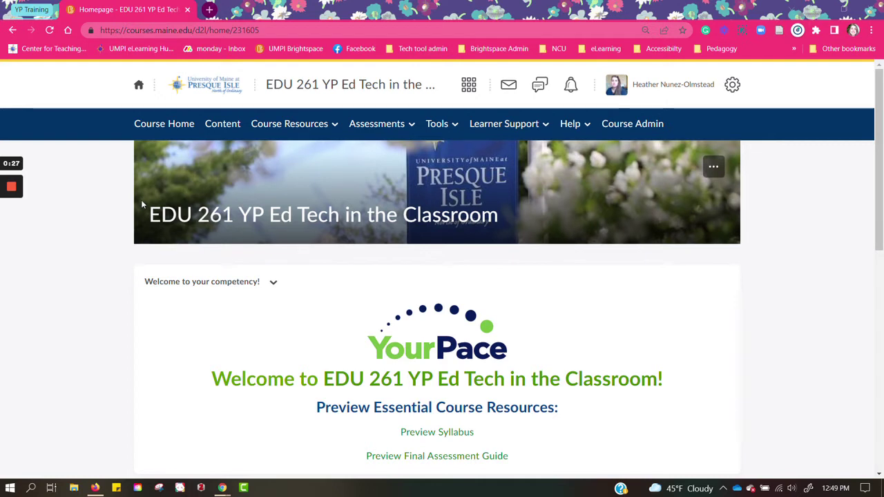
Step: Review the course homepage banner and the "Welcome to your competency!" widget, including the options for managing that widget
click(170, 211)
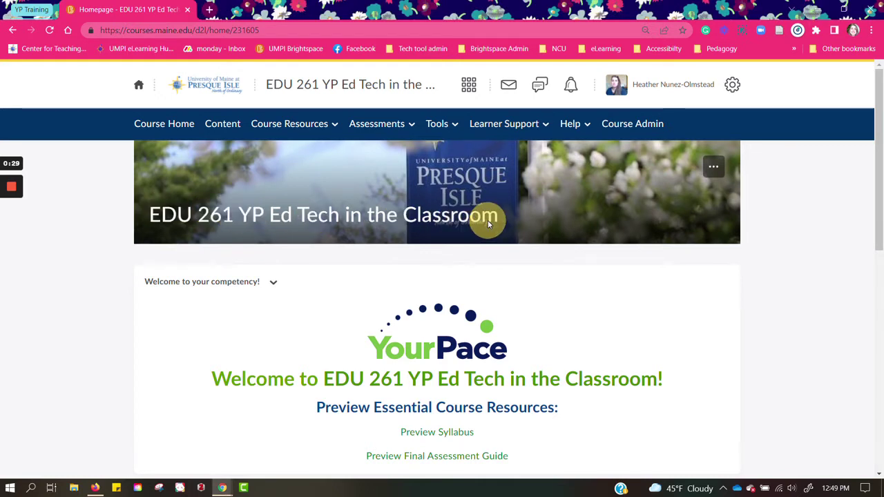
scroll(793, 319, down, 2)
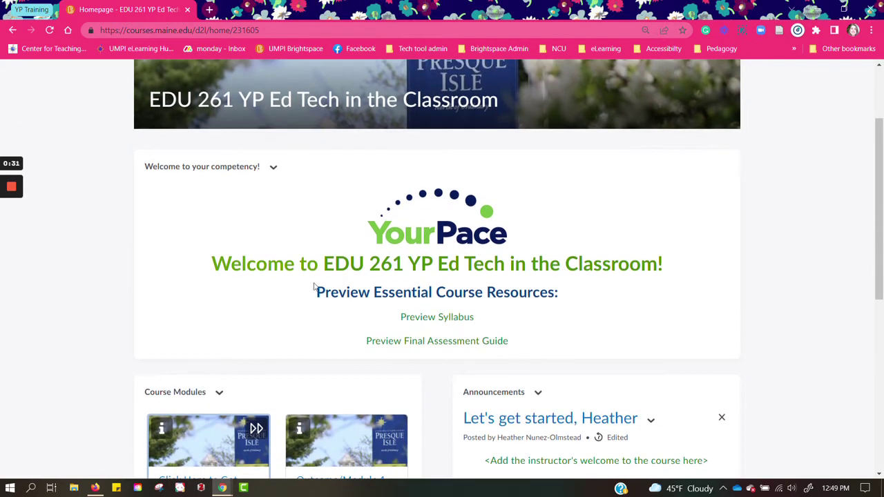
drag(145, 172, 283, 193)
click(335, 229)
drag(323, 264, 671, 278)
click(597, 291)
click(272, 171)
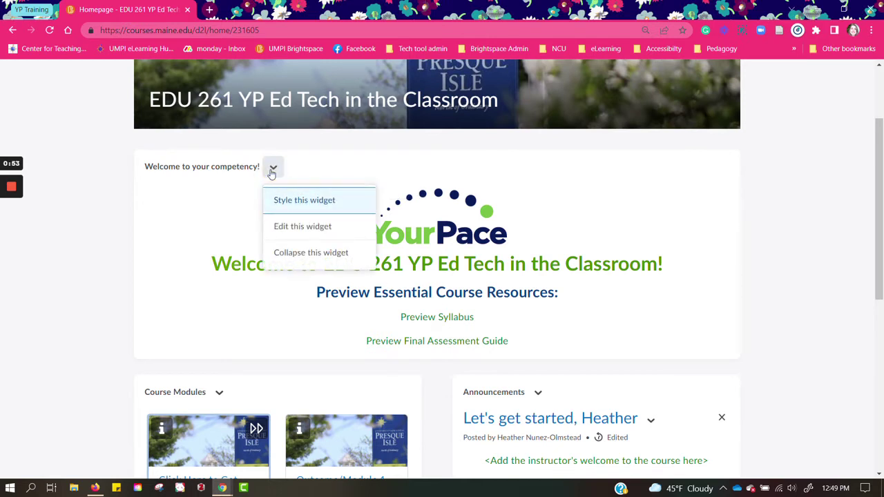
click(240, 204)
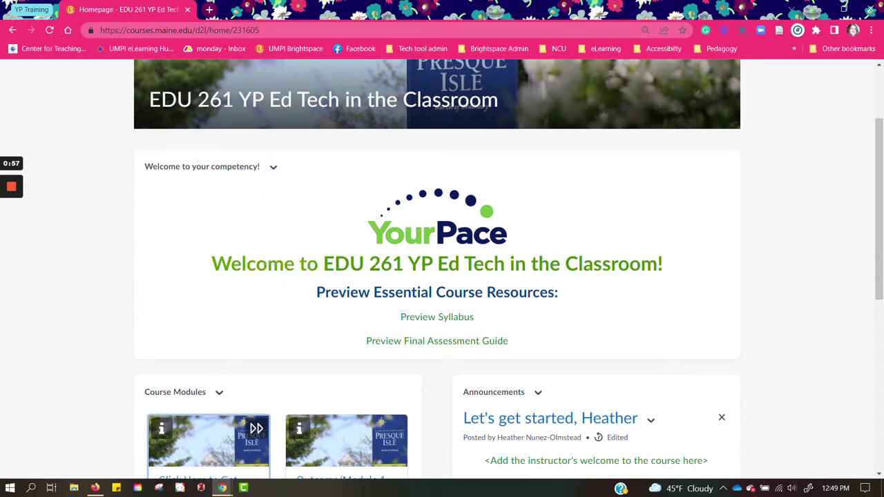
Step: Examine the homepage's announcements, the "Let's get started" post's options, the course modules and the Google Workspace links
scroll(751, 289, down, 4)
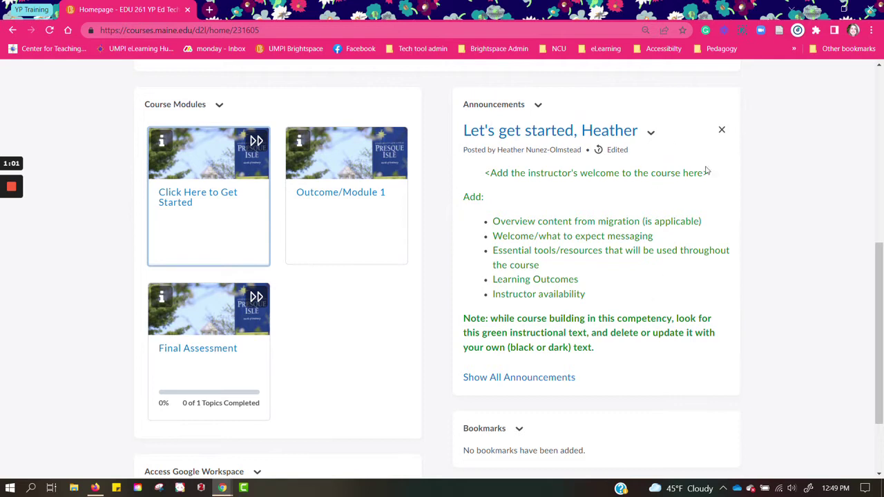
click(650, 131)
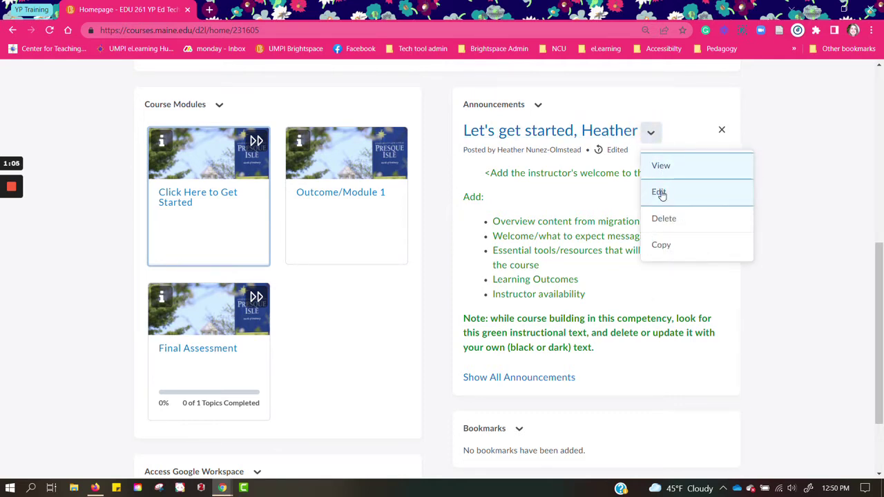
click(543, 192)
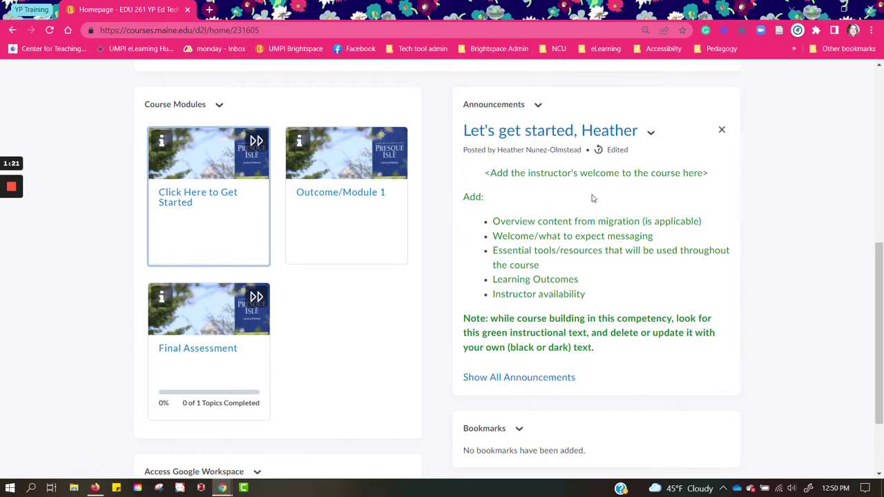
scroll(591, 199, up, 3)
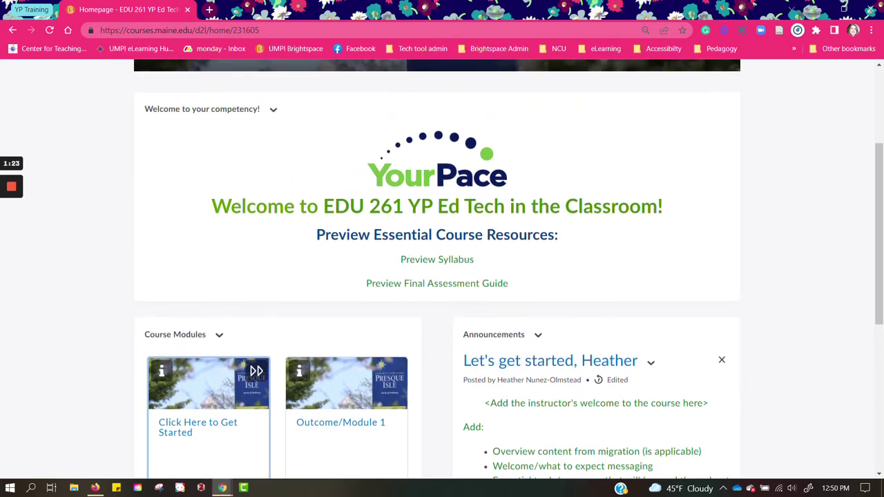
scroll(594, 345, down, 2)
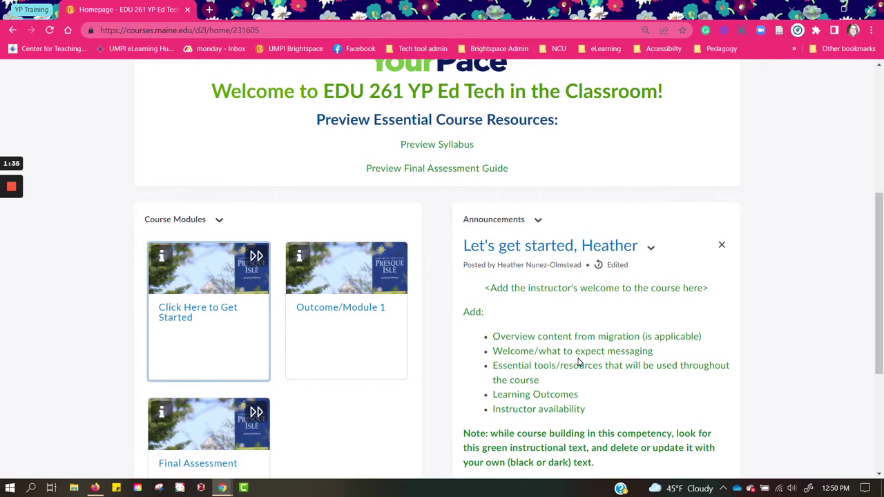
scroll(367, 339, down, 2)
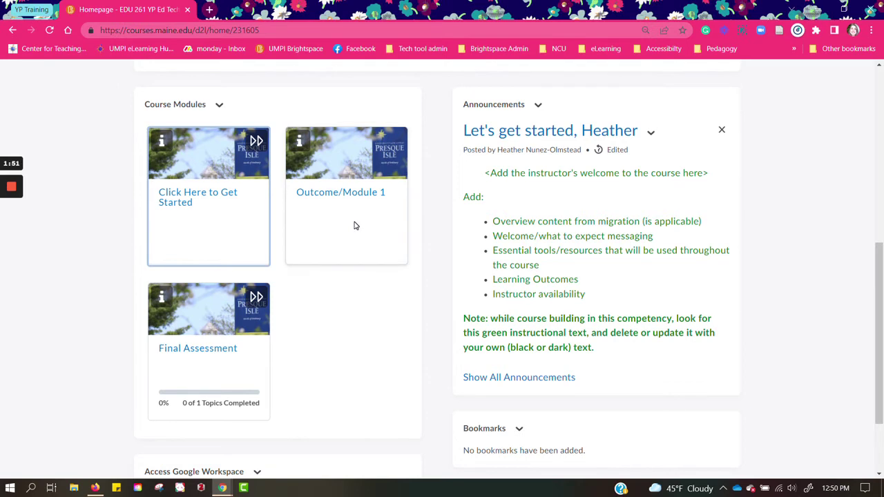
scroll(408, 274, down, 2)
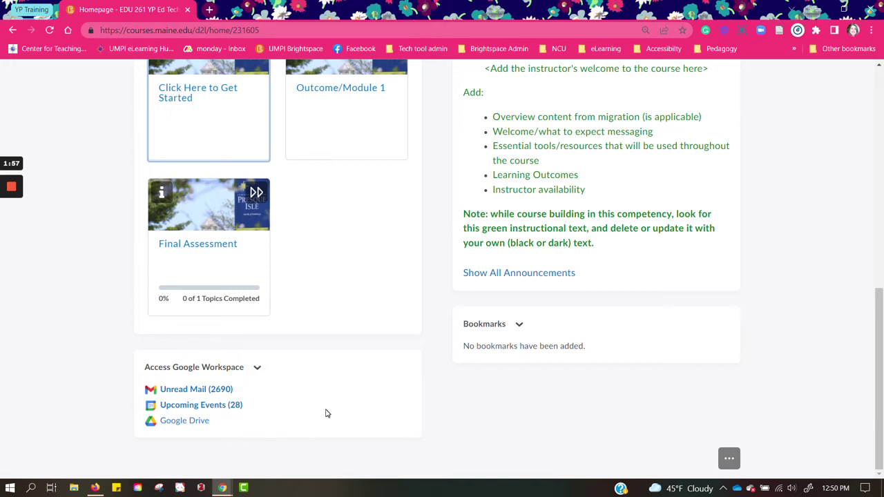
scroll(552, 416, up, 10)
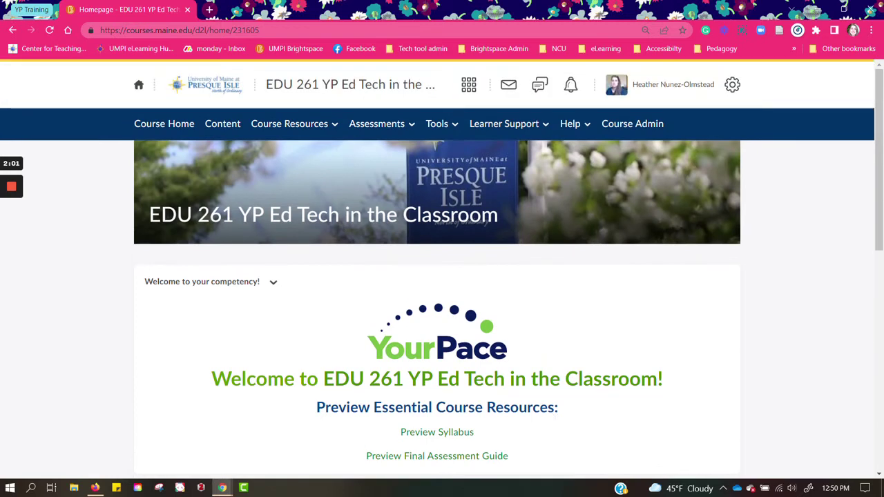
Step: Open the Syllabus page in the course content and review its introduction, attached document and attachment options
click(222, 125)
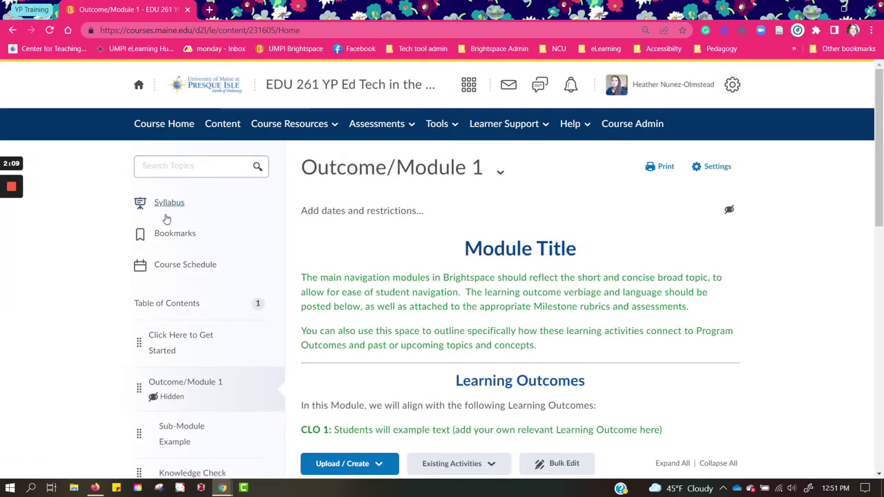
click(164, 203)
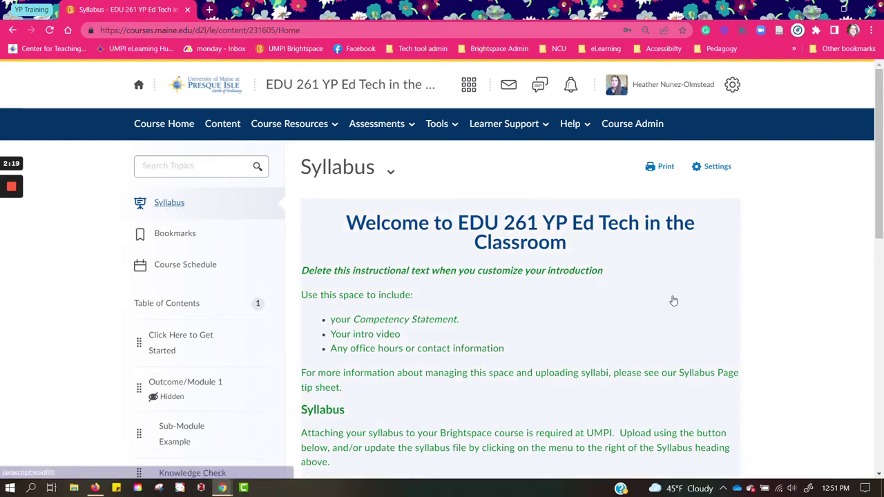
scroll(781, 300, down, 2)
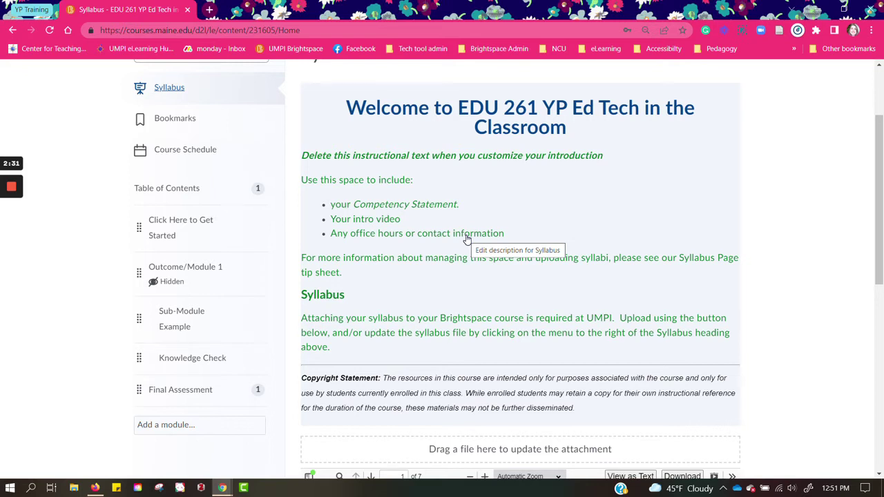
scroll(467, 239, down, 1)
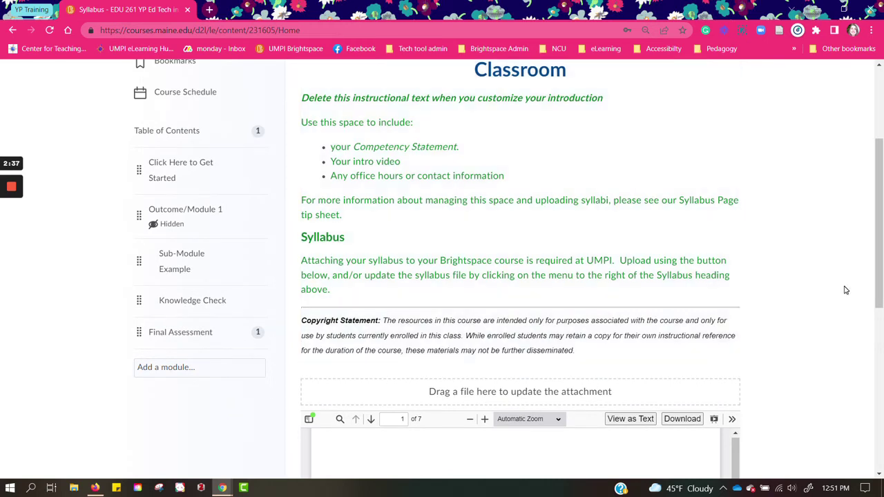
scroll(845, 290, down, 3)
scroll(845, 290, down, 2)
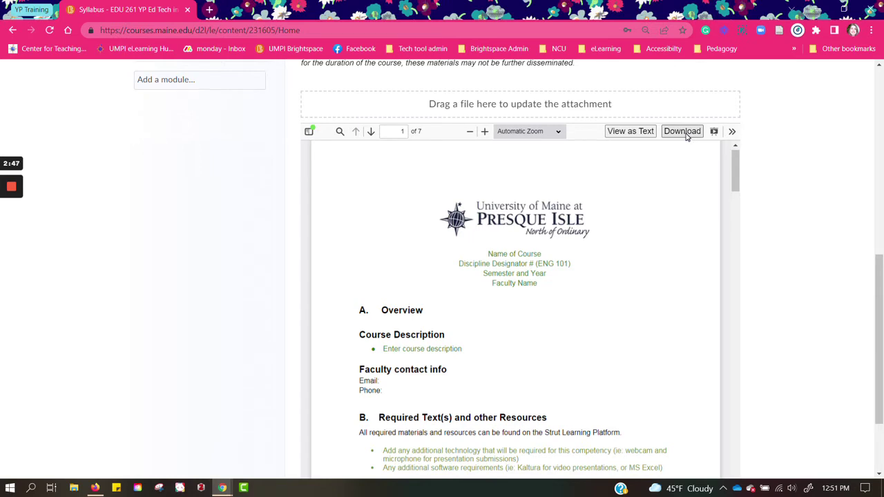
scroll(661, 173, up, 8)
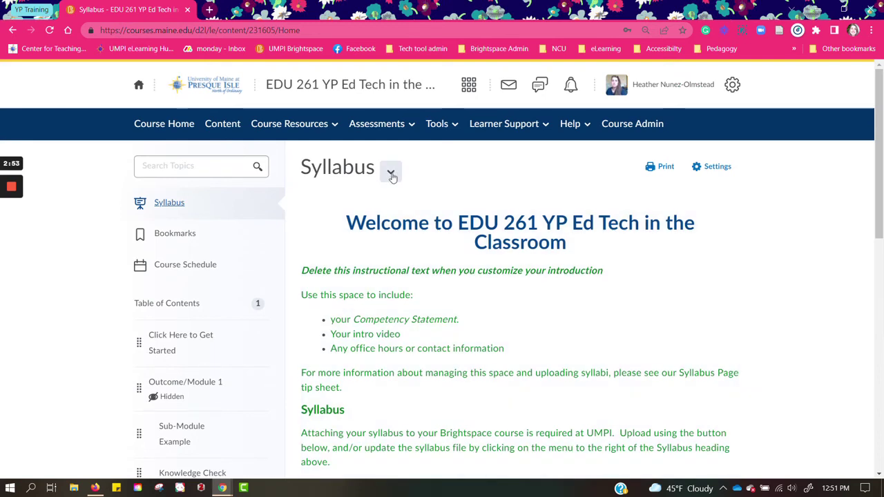
click(390, 175)
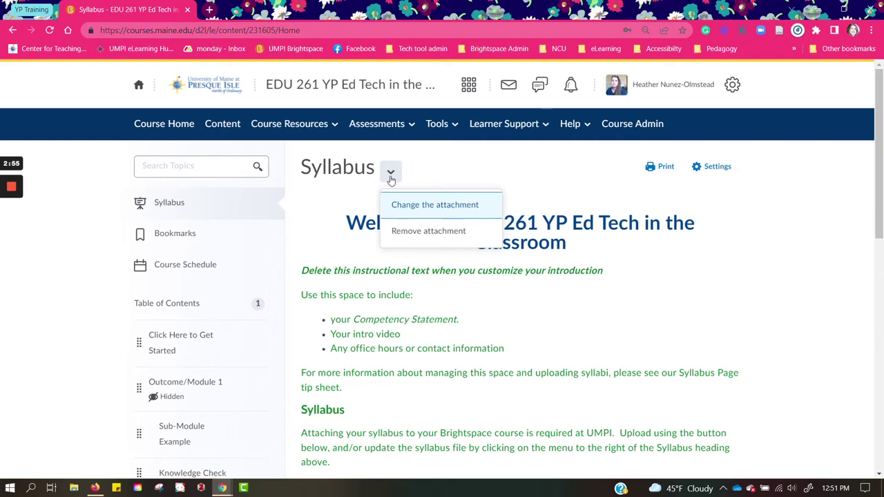
click(814, 255)
Step: Open the Table of Contents and review the "Click Here to Get Started" submodules, including the options for Helpful Program Resources
scroll(239, 209, down, 1)
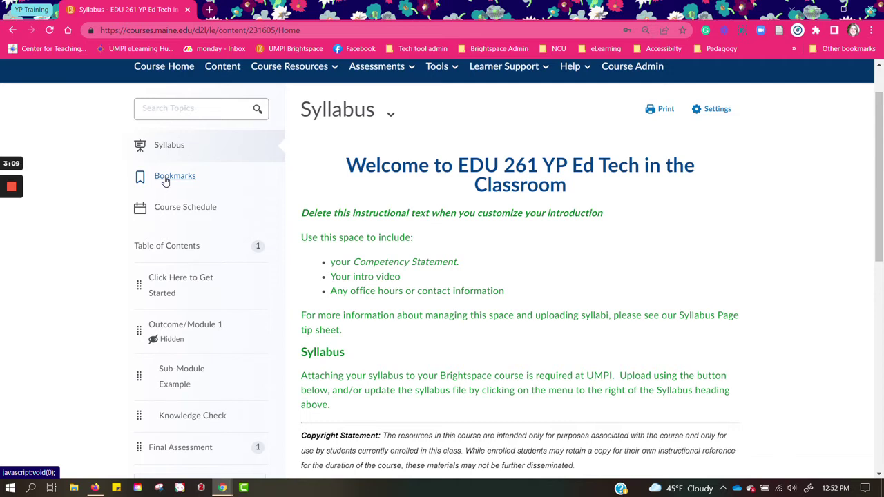
click(167, 247)
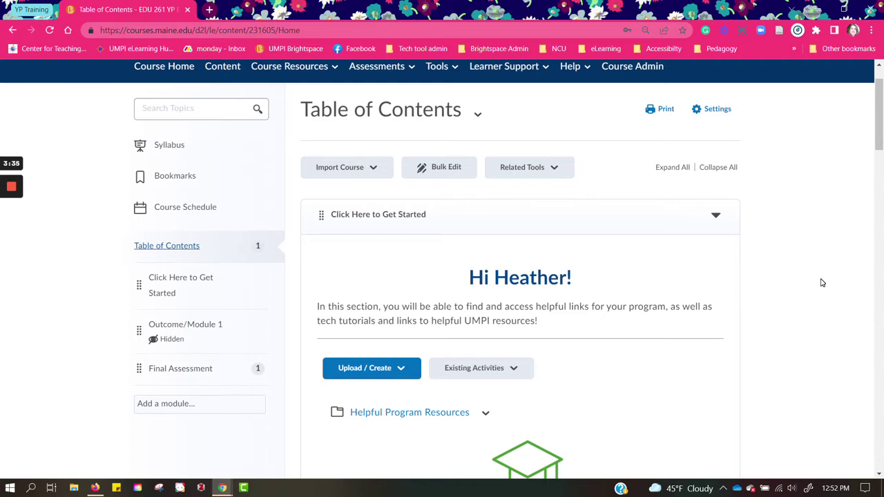
scroll(821, 283, down, 1)
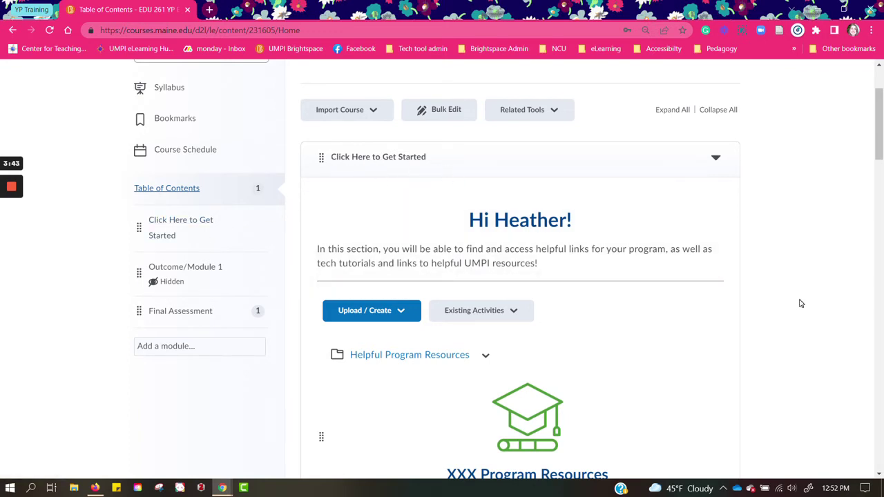
scroll(801, 303, down, 3)
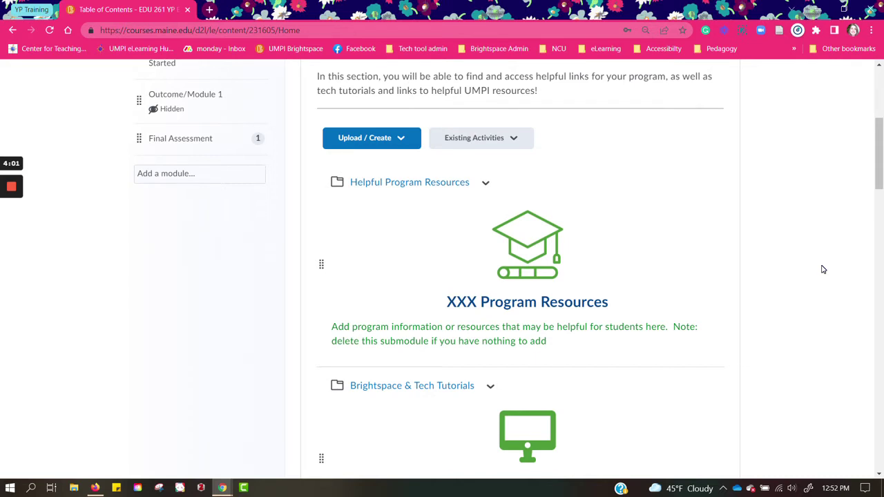
click(486, 184)
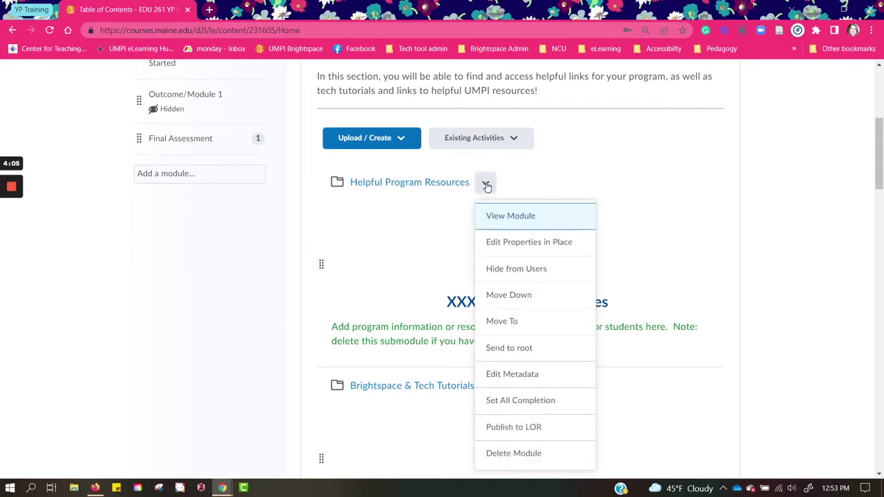
click(785, 223)
scroll(785, 223, down, 3)
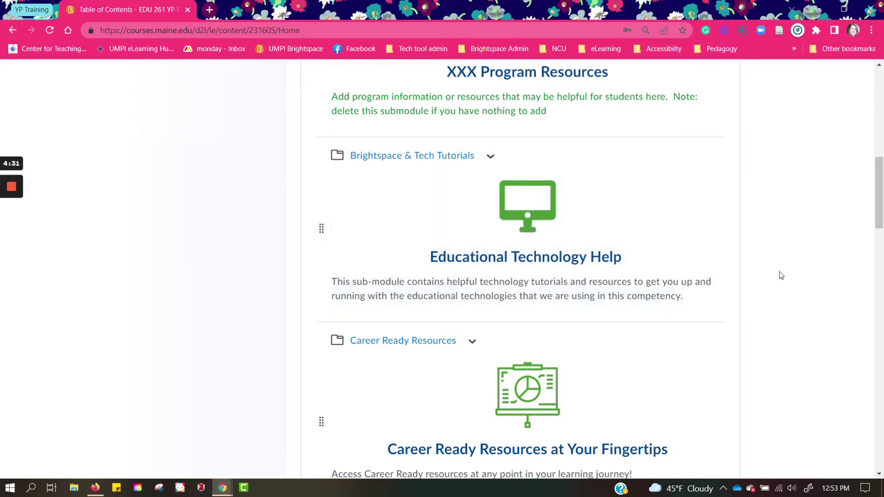
scroll(779, 276, down, 3)
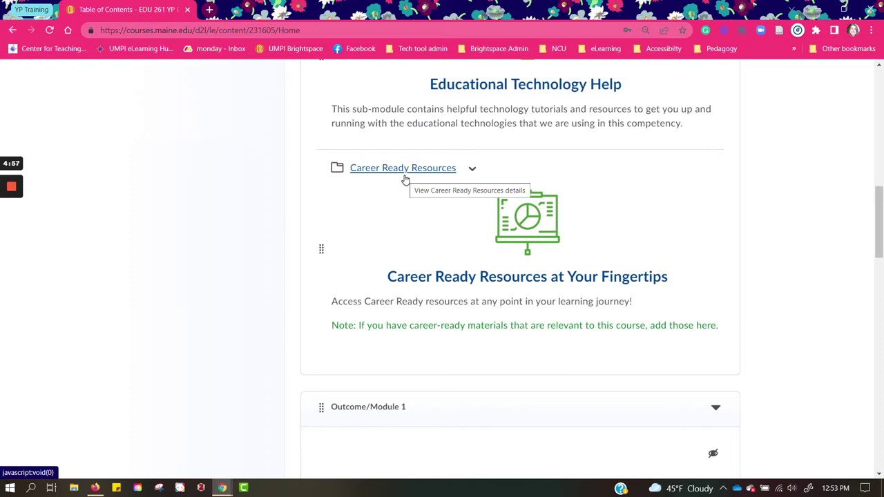
scroll(794, 282, down, 2)
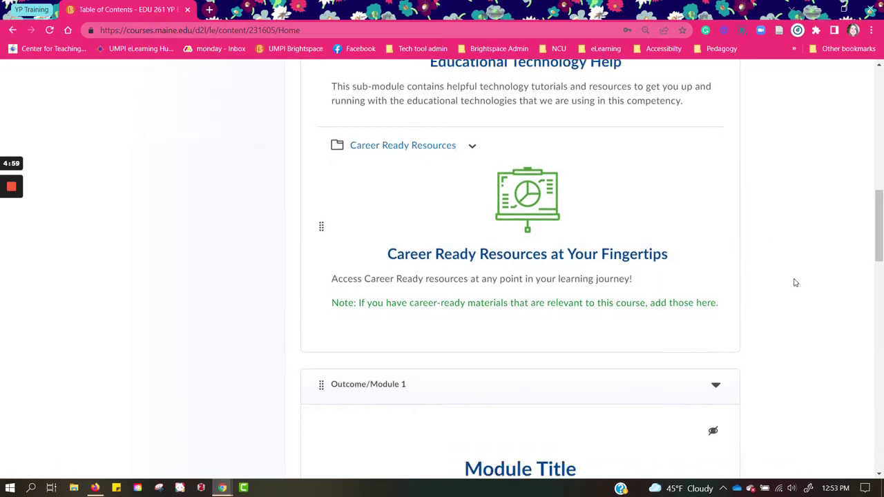
Step: Examine the Outcome/Module 1 template's title, learning outcomes, Sub-Module Example and Knowledge Check instructions
scroll(794, 281, down, 2)
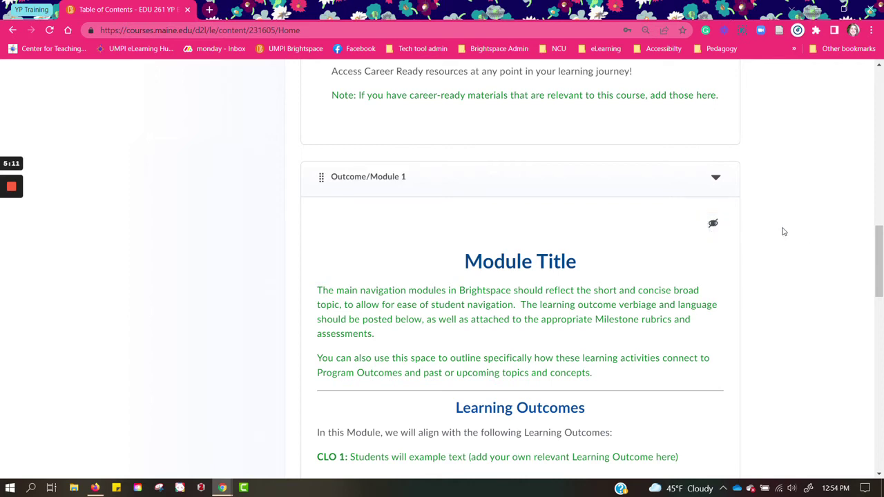
scroll(786, 232, down, 2)
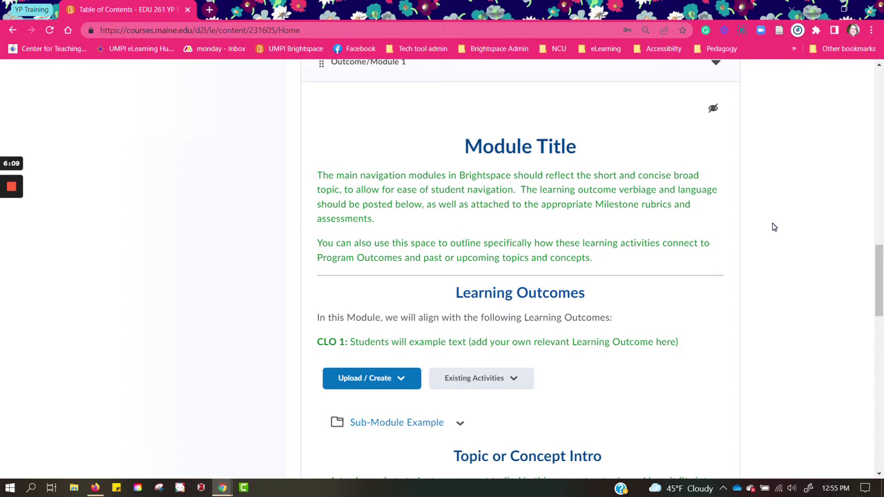
scroll(774, 228, down, 1)
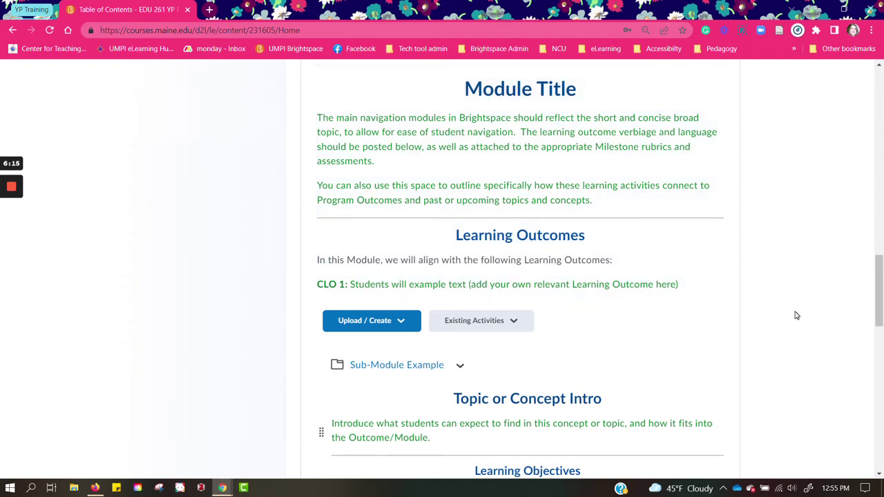
scroll(796, 316, down, 3)
scroll(796, 315, up, 5)
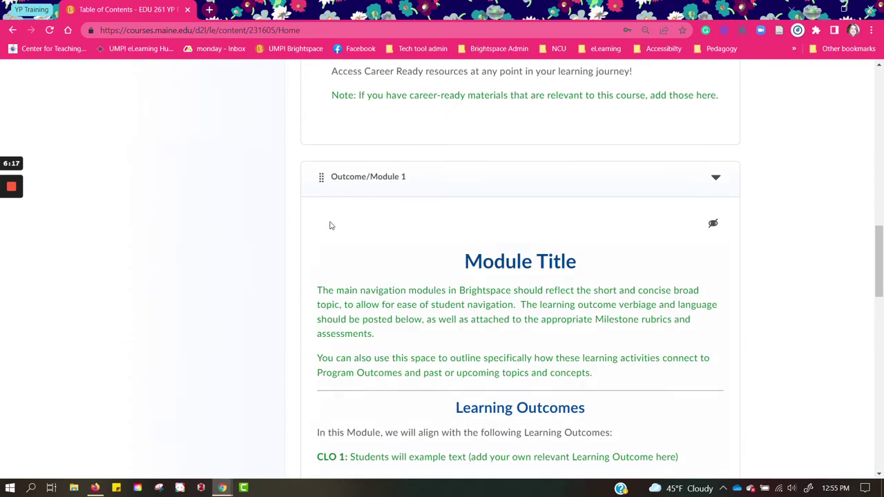
scroll(782, 336, down, 5)
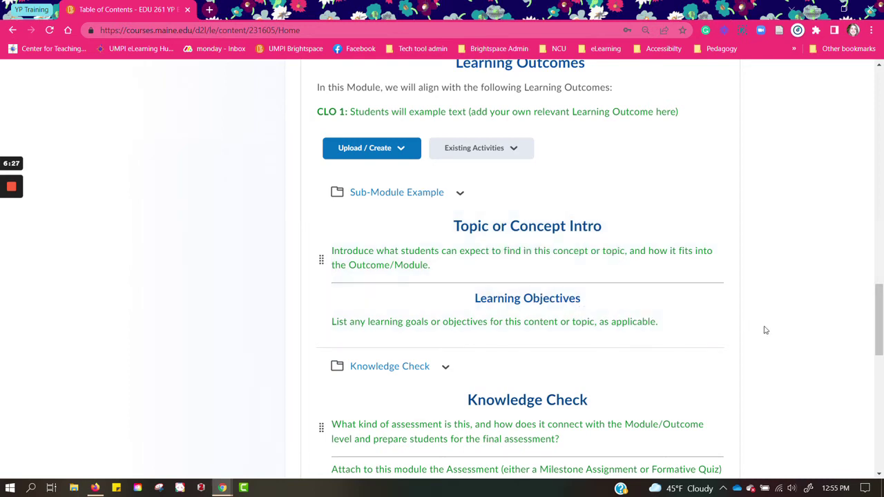
scroll(778, 332, up, 3)
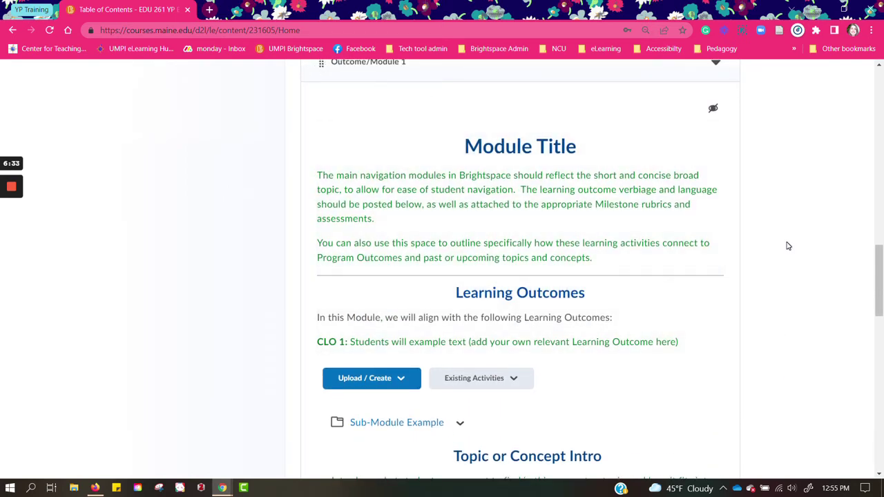
scroll(786, 245, down, 3)
scroll(787, 246, down, 1)
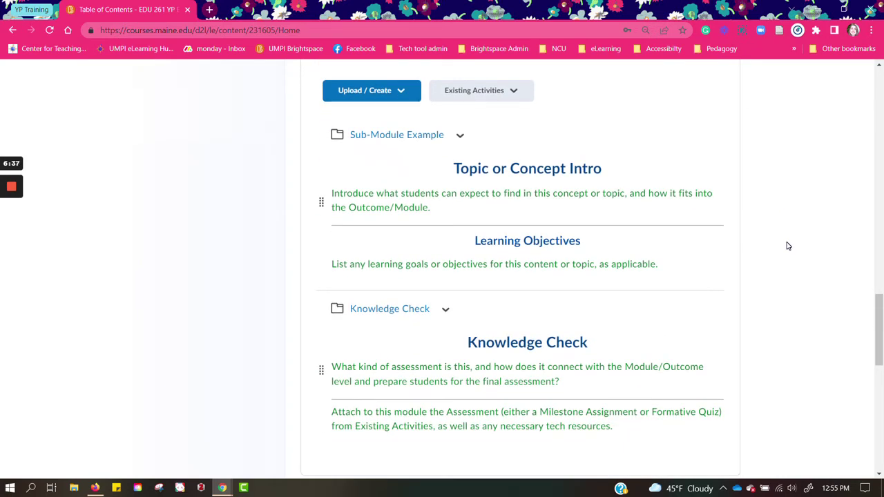
scroll(787, 246, down, 1)
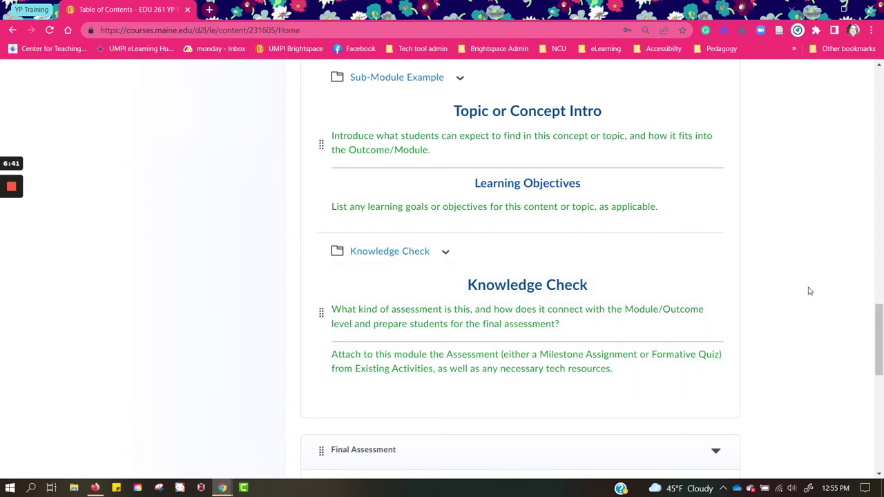
Step: Examine the Final Assessment module's completion requirements, optional draft note, attachment checklist and Readiness Affirmation quiz
scroll(810, 291, down, 4)
scroll(808, 290, down, 2)
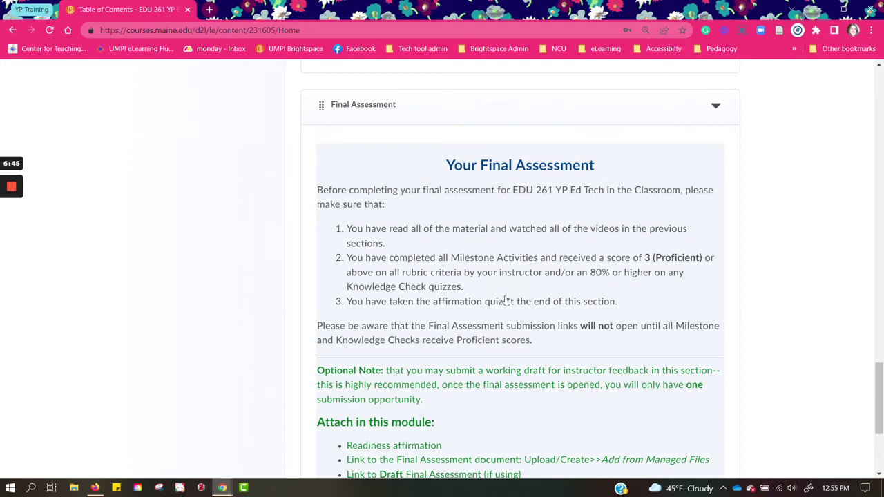
scroll(828, 235, down, 1)
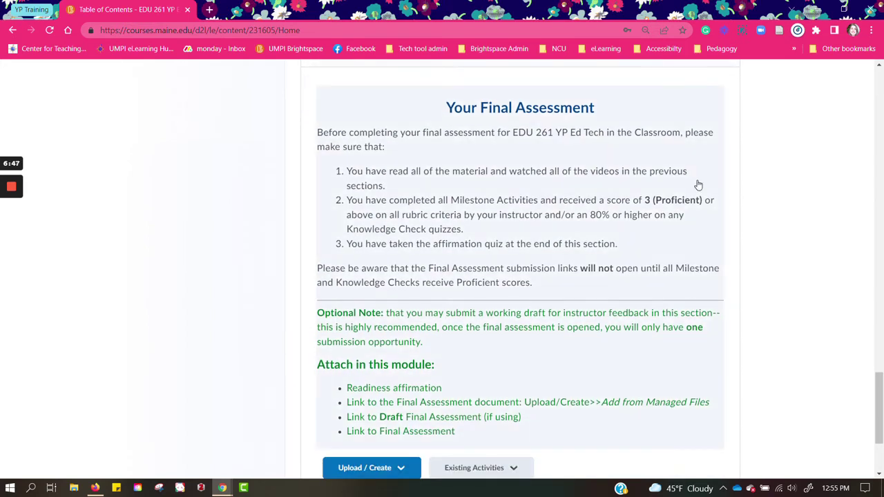
scroll(812, 230, down, 2)
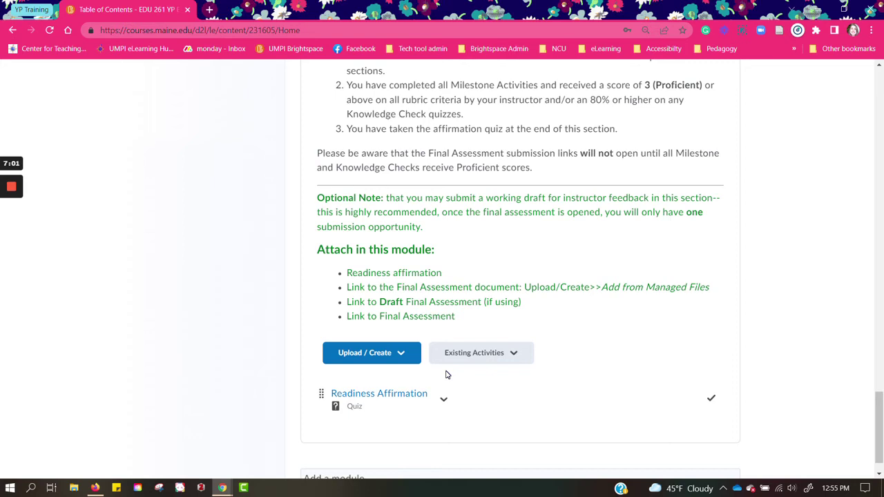
scroll(574, 368, down, 1)
Step: Open the course Grades and review the organization and course grading schemes, including the default scheme
scroll(815, 268, up, 3)
scroll(814, 268, up, 10)
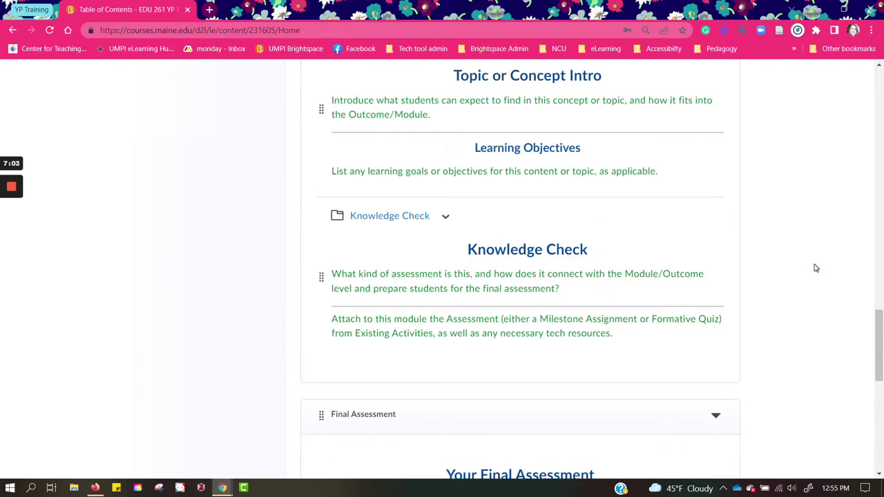
scroll(803, 245, up, 6)
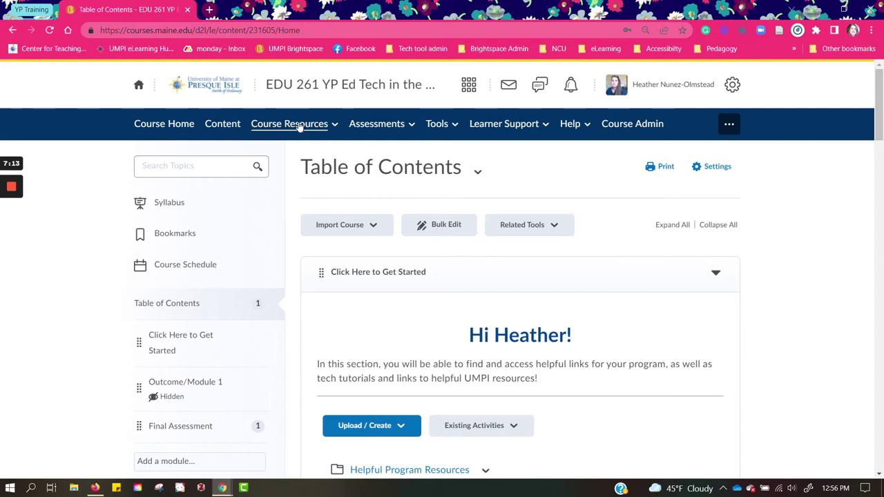
click(381, 128)
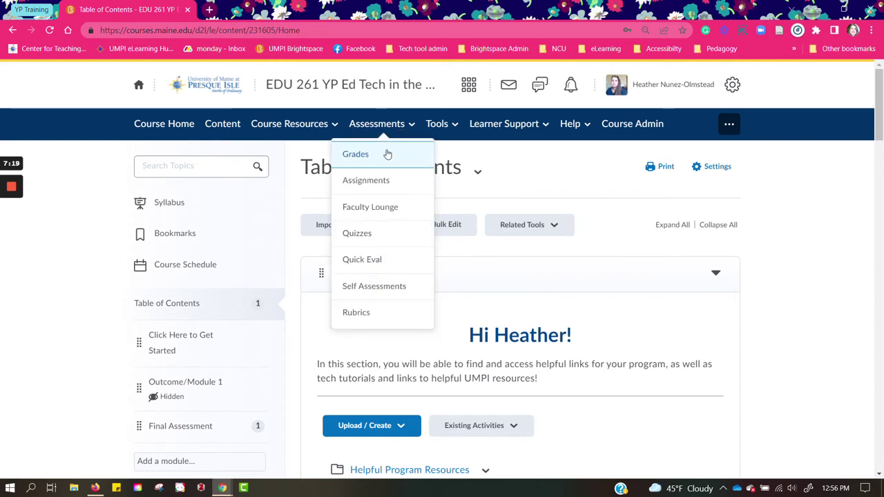
click(358, 154)
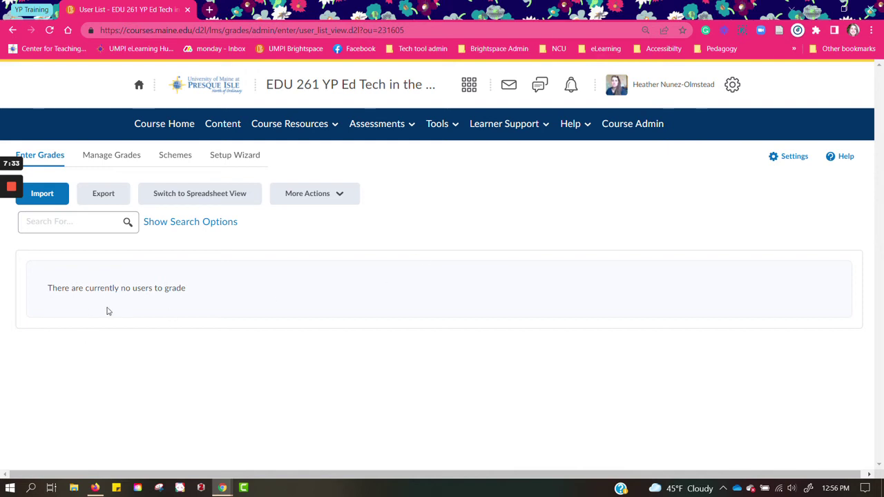
click(172, 159)
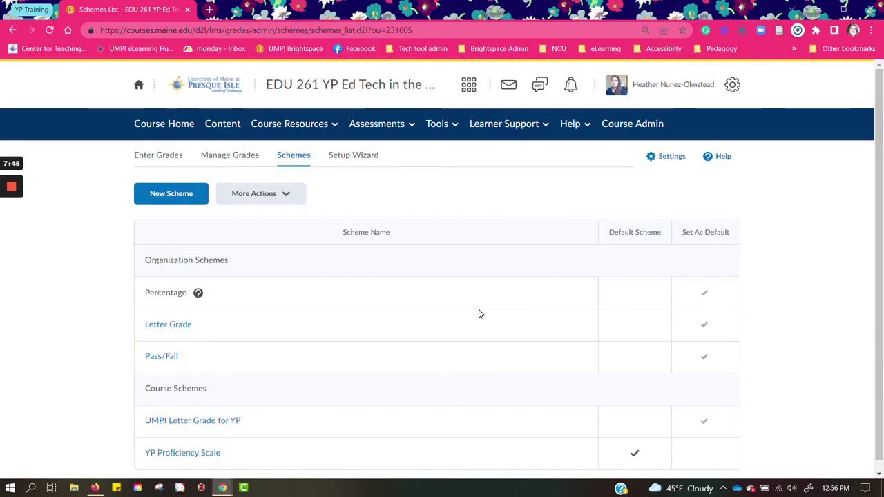
scroll(480, 314, down, 1)
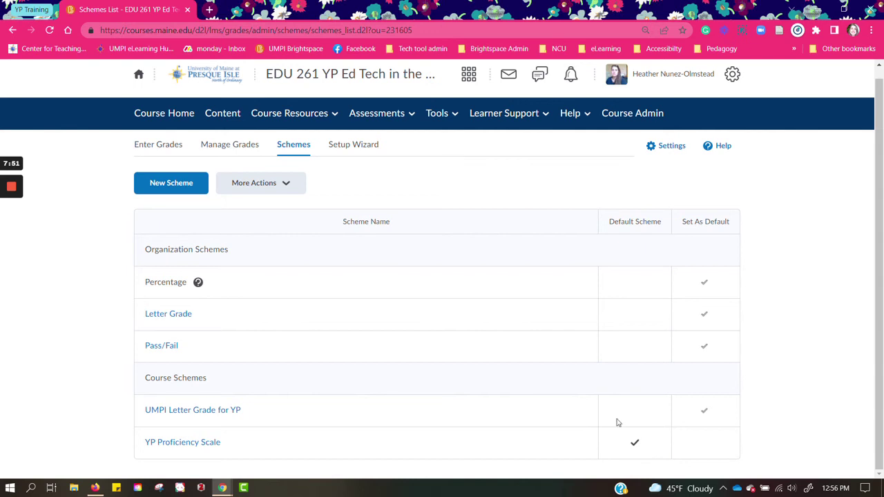
Step: Open Assignments and review the final assessment and milestone templates, including the options for the YP Milestone Assignment Template
click(400, 117)
click(401, 172)
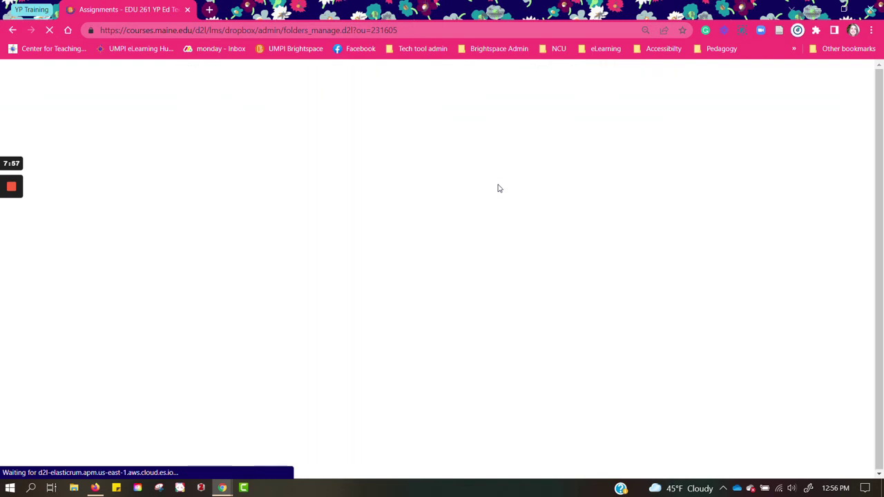
scroll(497, 188, down, 1)
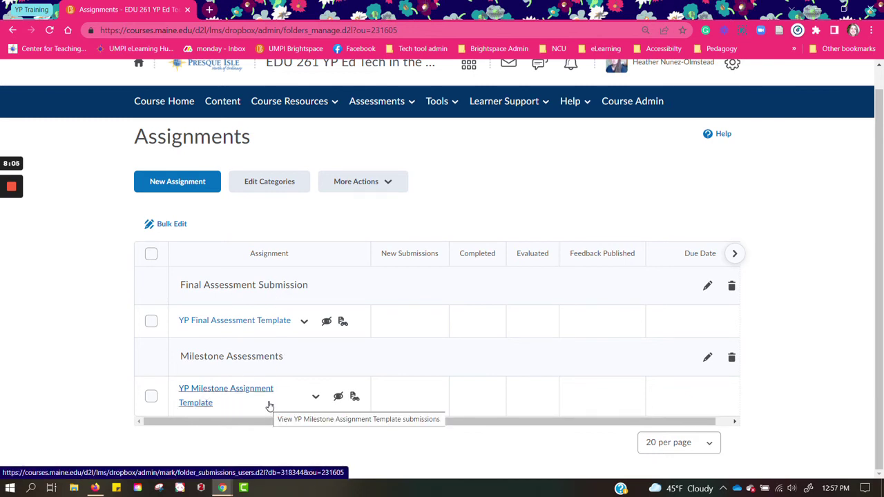
click(315, 399)
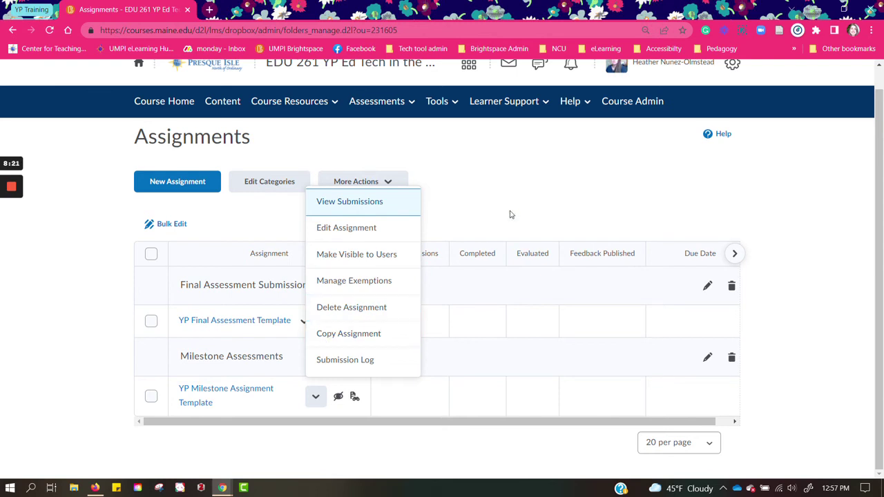
click(544, 192)
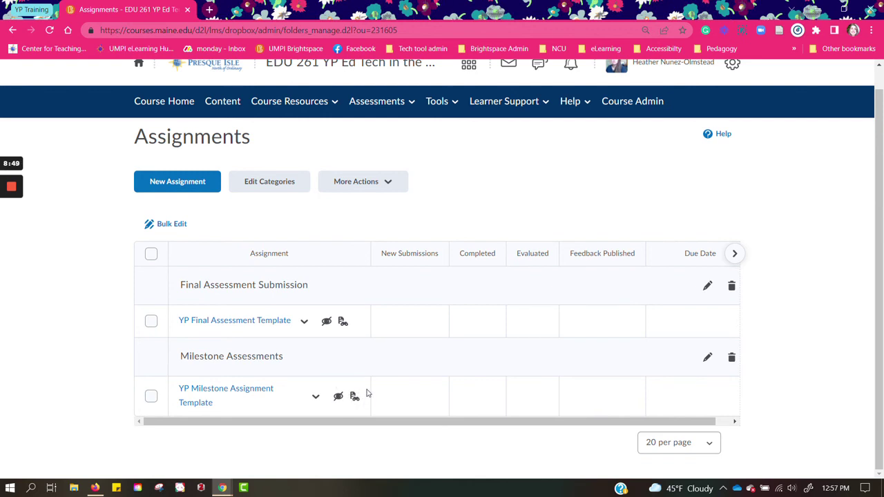
Step: Open the Faculty Lounge discussions and read the "Ask a Question!" topic in the YP Faculty Lounge forum
scroll(366, 397, up, 1)
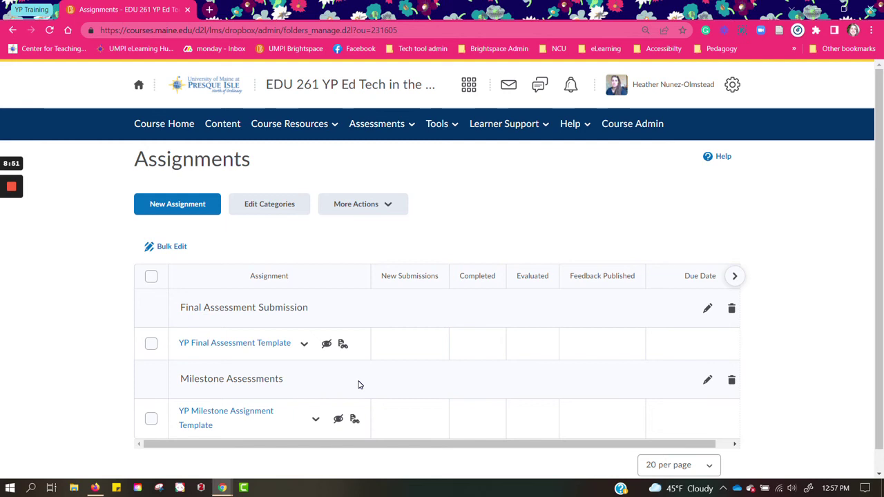
click(388, 132)
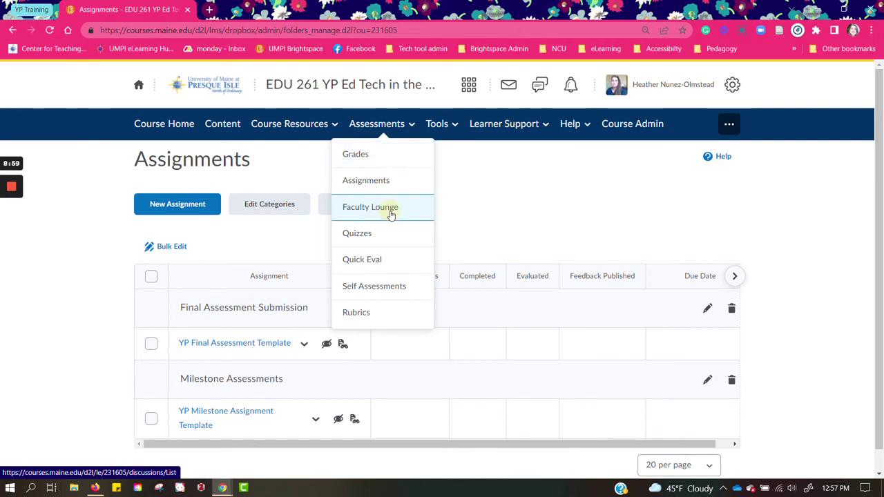
click(390, 214)
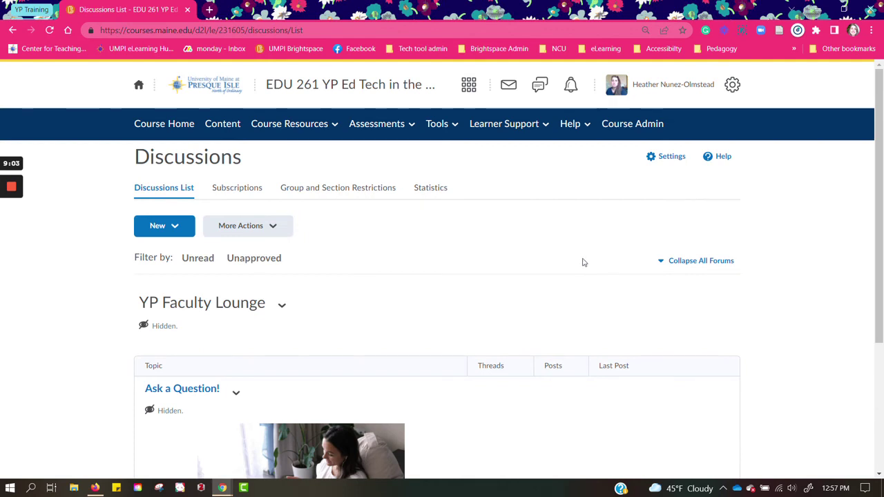
scroll(779, 339, down, 1)
scroll(779, 339, down, 1)
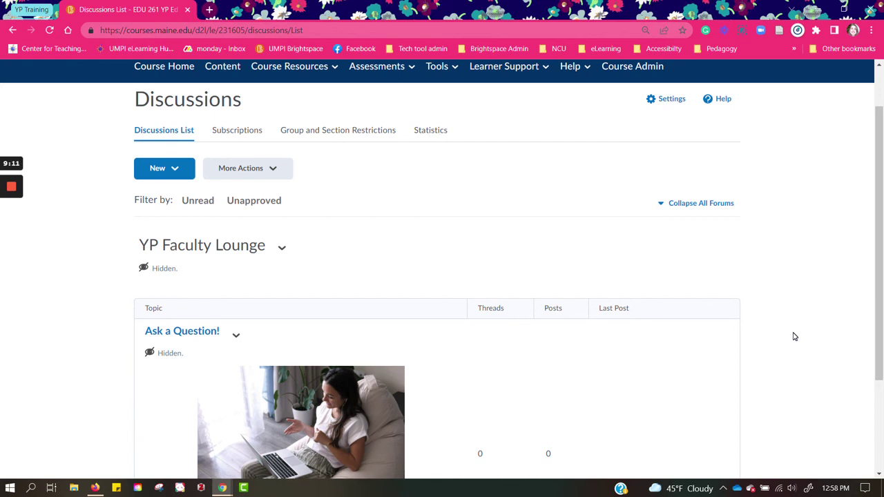
scroll(794, 336, down, 2)
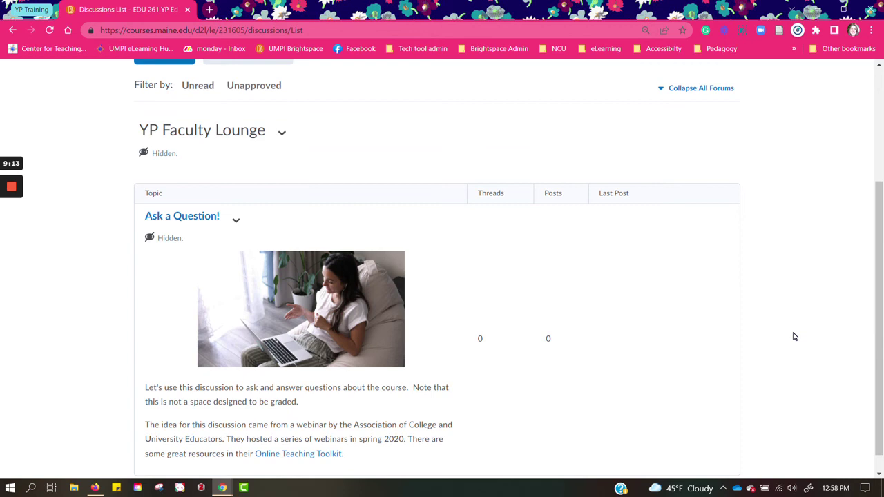
scroll(793, 336, down, 1)
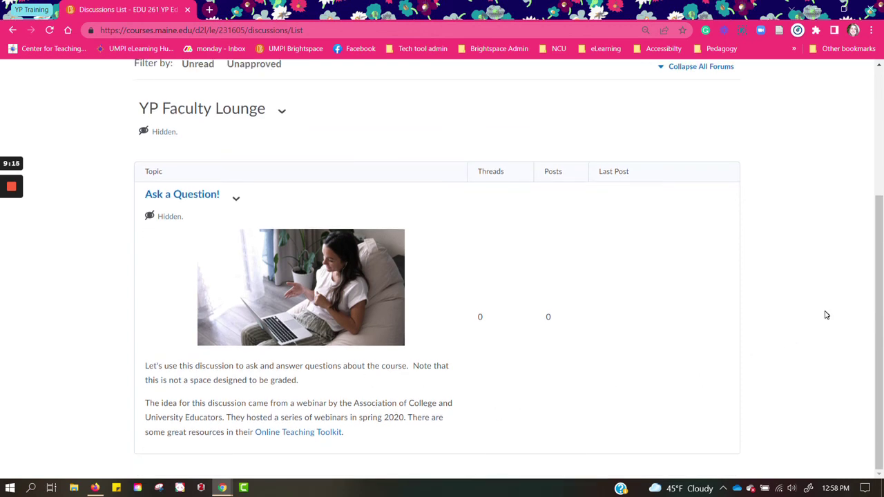
Step: Open Quizzes and review the Readiness Affirmation quiz and the Quiz Template to Copy
scroll(826, 314, up, 2)
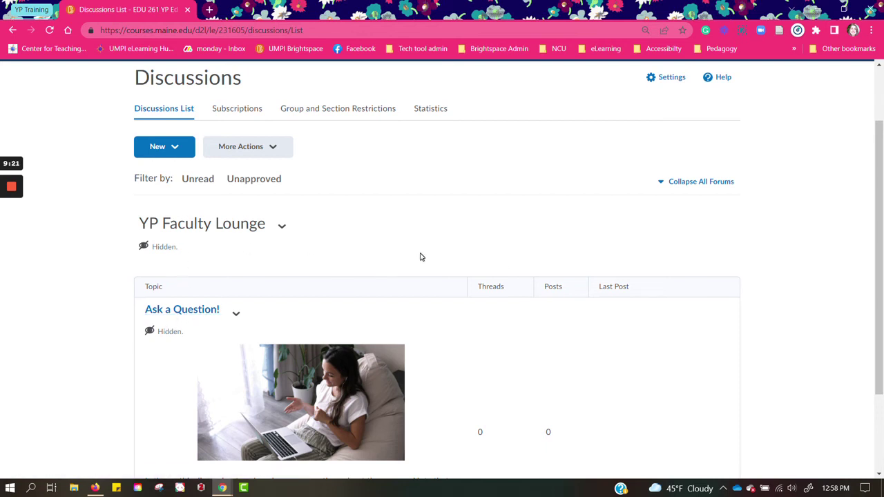
scroll(421, 258, up, 1)
click(408, 124)
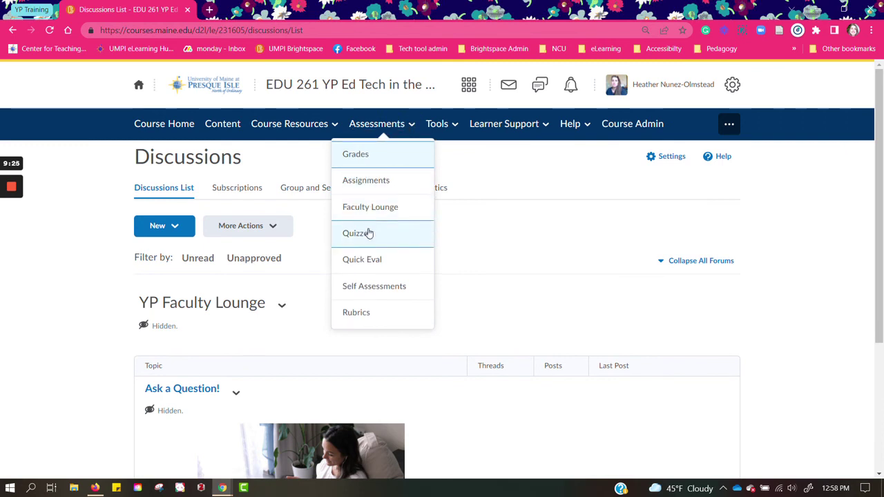
click(366, 233)
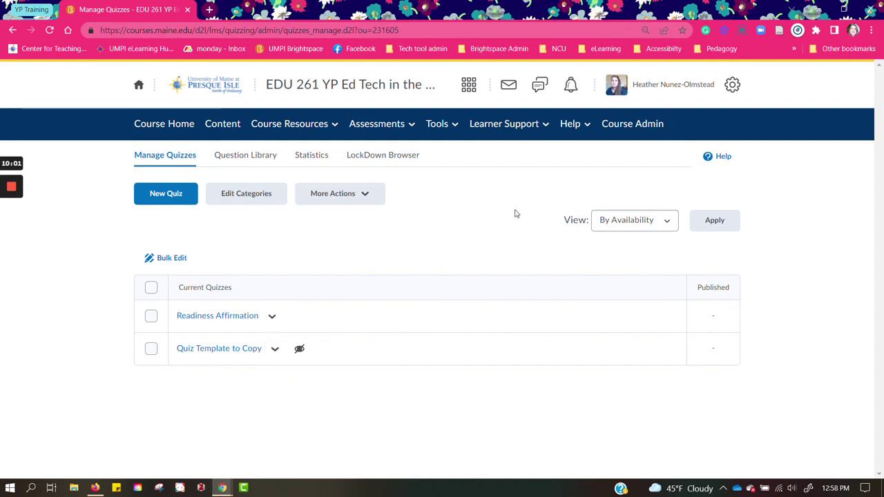
Step: Open Rubrics, review the options for the Milestone Rubric (template to copy), and return to the course homepage
click(411, 127)
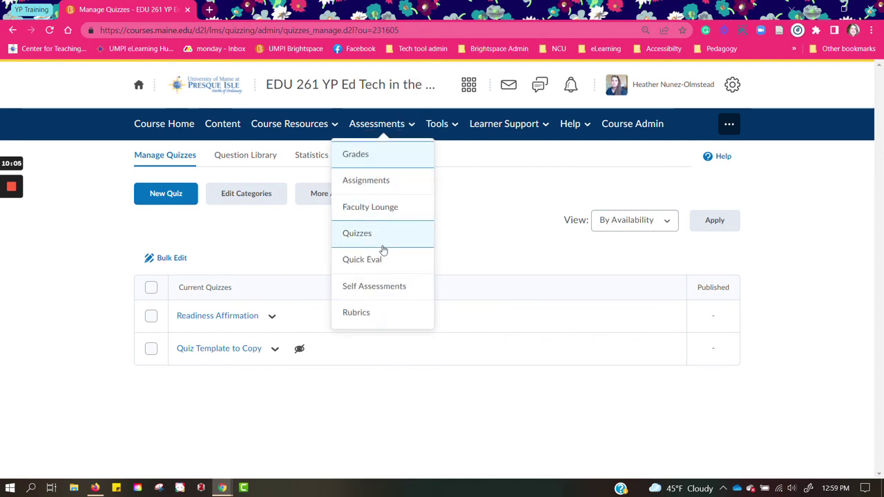
click(374, 313)
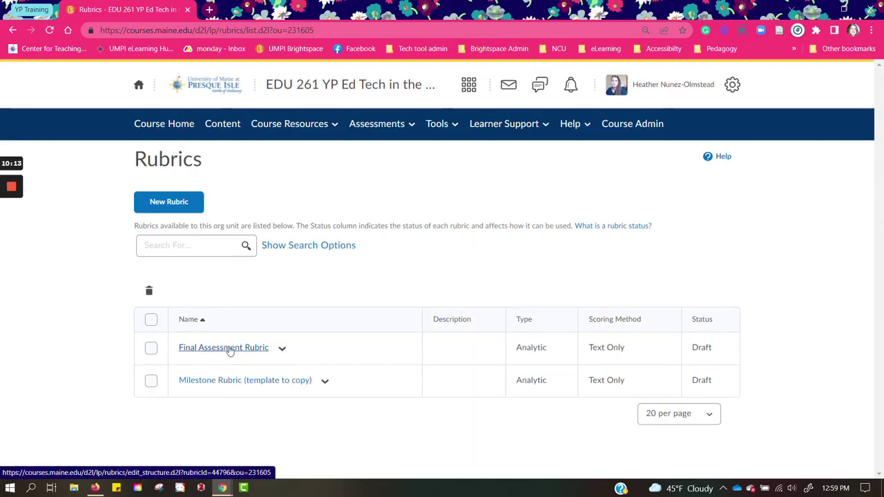
click(255, 352)
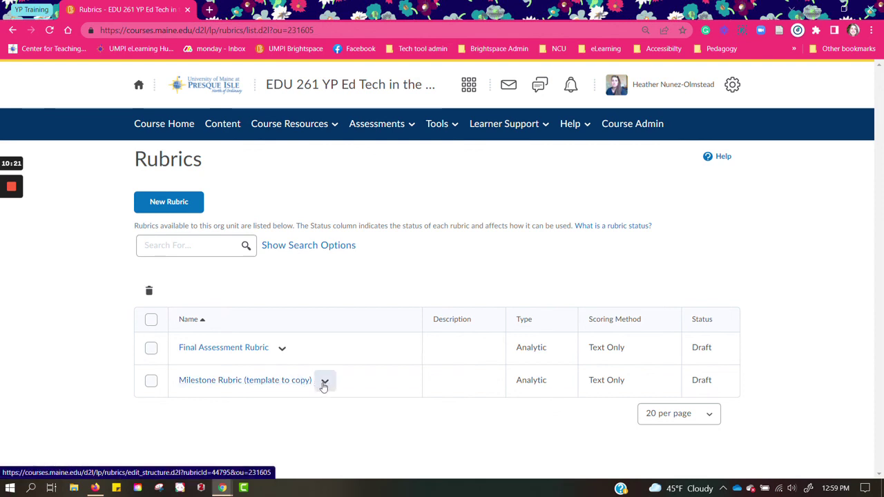
click(324, 382)
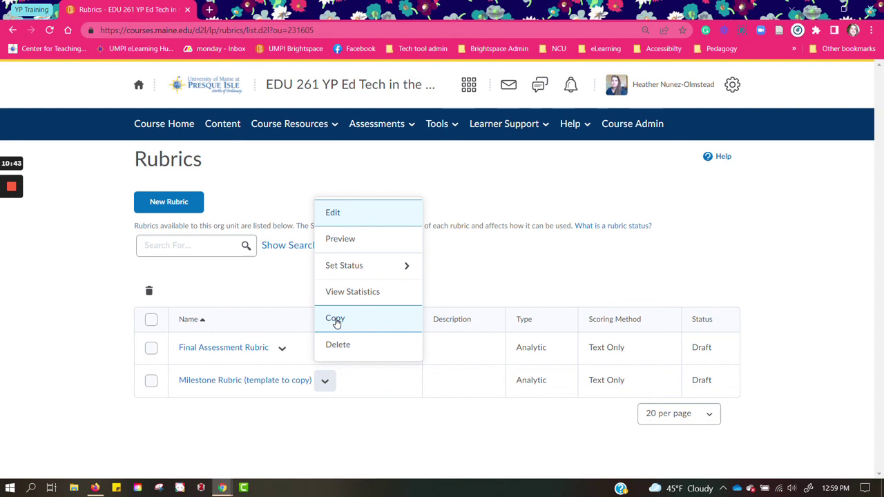
click(532, 261)
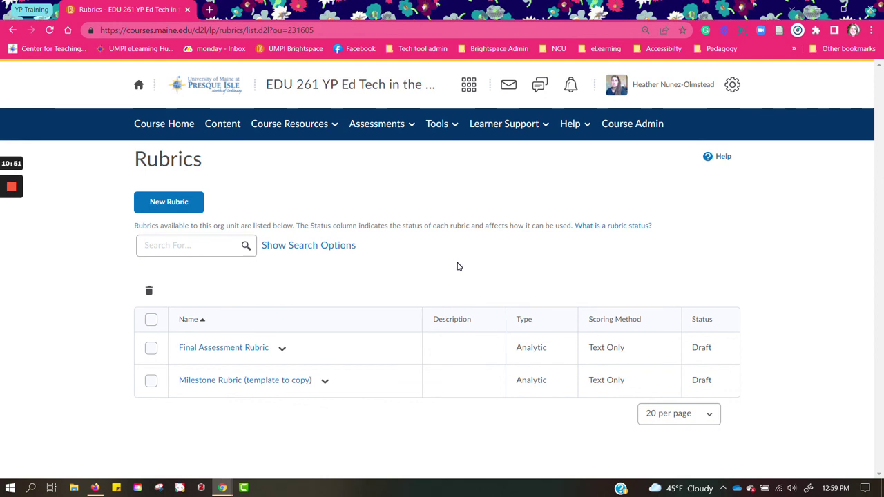
click(185, 123)
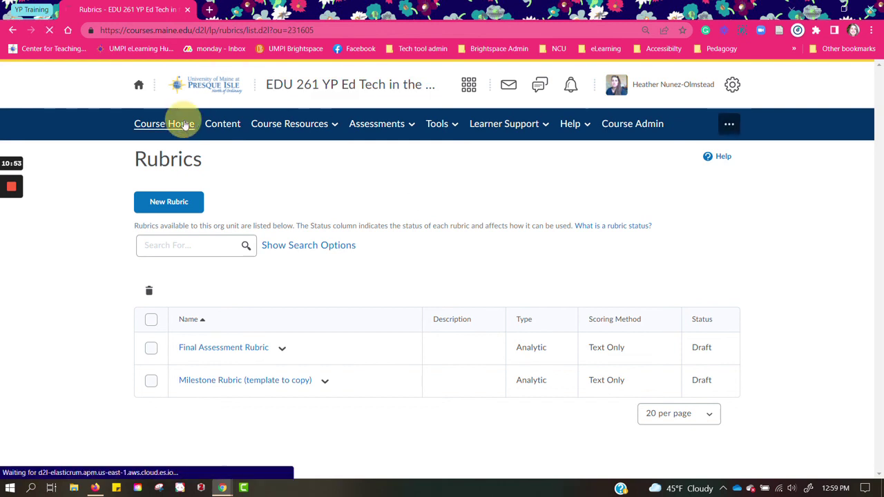